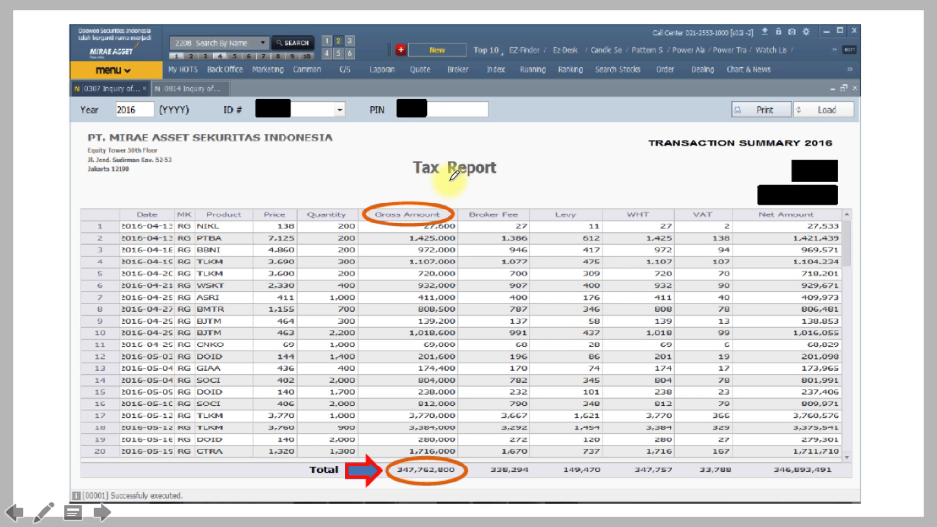
pyautogui.moveTo(433, 183); pyautogui.dragTo(467, 184)
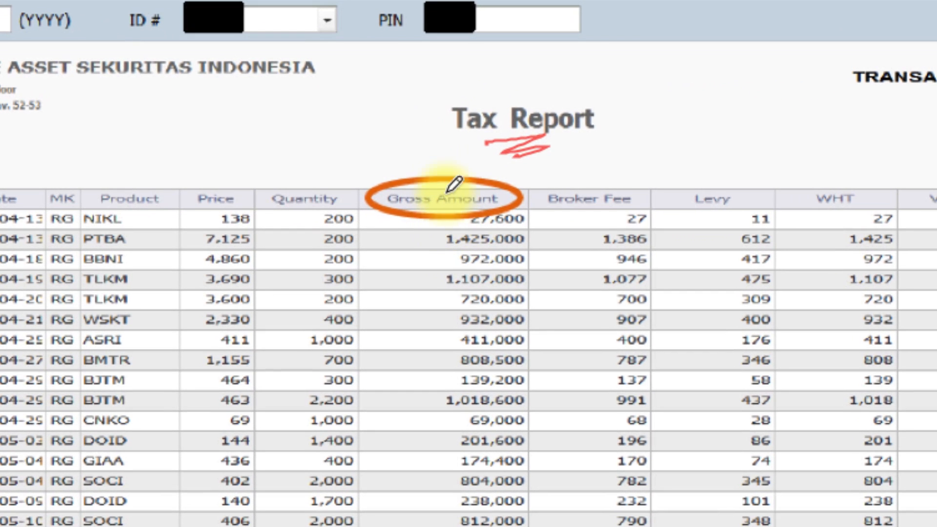
pyautogui.moveTo(410, 205)
pyautogui.mouseDown()
pyautogui.moveTo(372, 217)
pyautogui.moveTo(467, 211)
pyautogui.mouseUp()
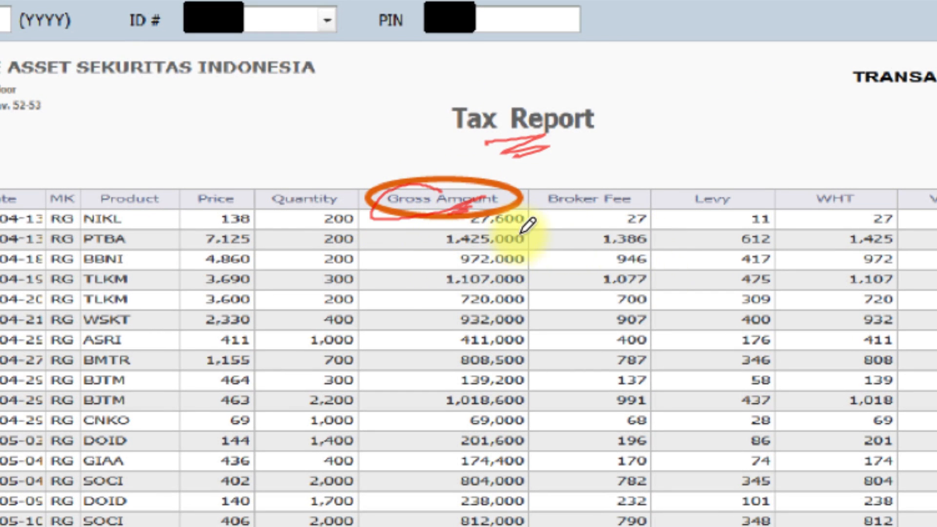
pyautogui.moveTo(525, 216)
pyautogui.mouseDown()
pyautogui.moveTo(533, 230)
pyautogui.moveTo(522, 318)
pyautogui.moveTo(480, 432)
pyautogui.moveTo(452, 448)
pyautogui.mouseUp()
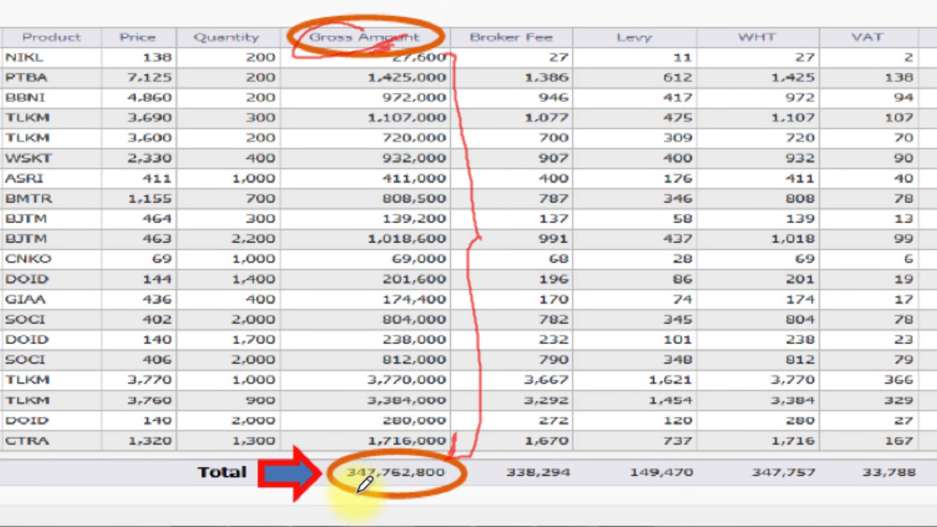
pyautogui.moveTo(367, 490)
pyautogui.mouseDown()
pyautogui.moveTo(423, 485)
pyautogui.moveTo(396, 494)
pyautogui.mouseUp()
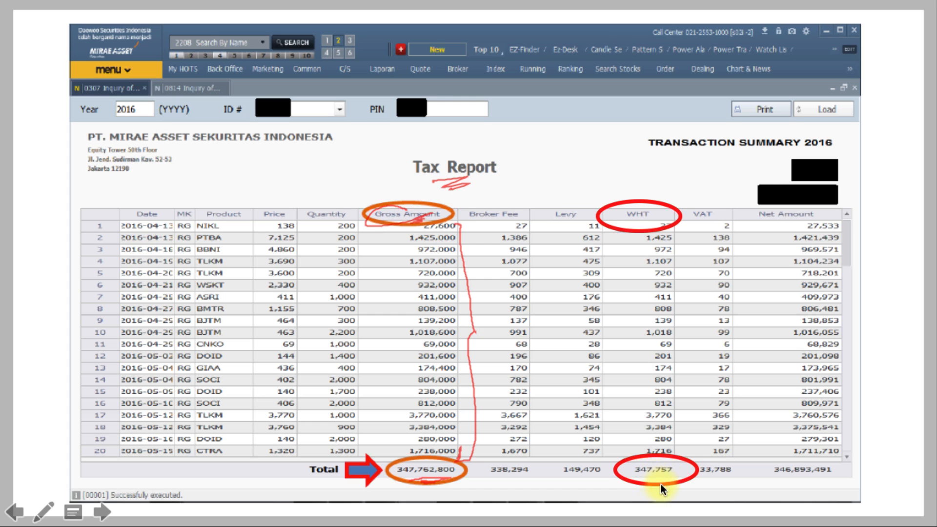
pyautogui.click(672, 460)
pyautogui.click(672, 461)
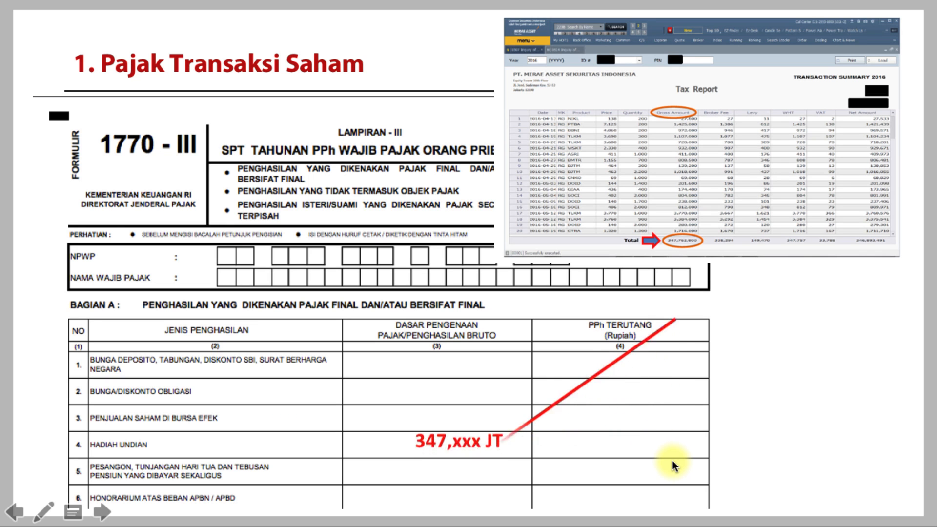
pyautogui.hotkey('ctrl', 'p')
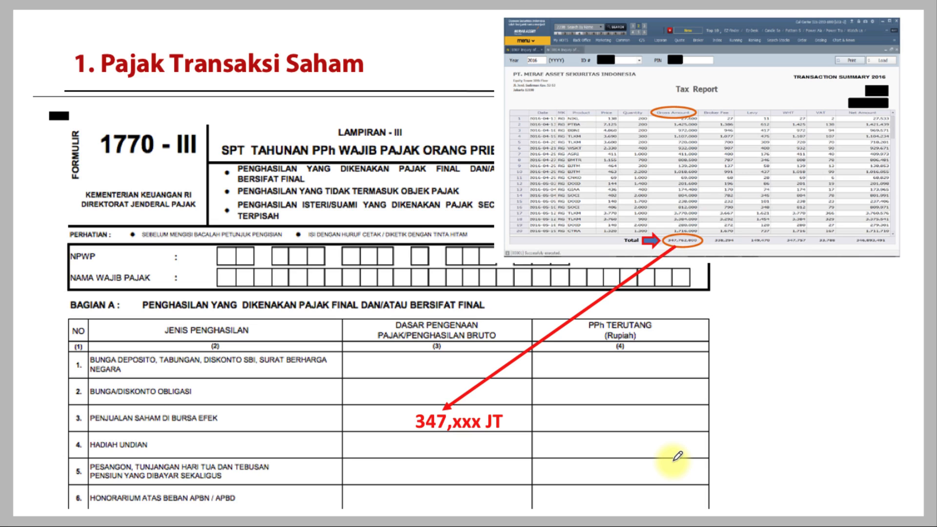
pyautogui.moveTo(342, 147)
pyautogui.mouseDown()
pyautogui.moveTo(365, 115)
pyautogui.moveTo(412, 132)
pyautogui.moveTo(315, 155)
pyautogui.mouseUp()
pyautogui.moveTo(117, 165)
pyautogui.mouseDown()
pyautogui.moveTo(163, 154)
pyautogui.moveTo(131, 173)
pyautogui.mouseUp()
pyautogui.moveTo(81, 413)
pyautogui.mouseDown()
pyautogui.moveTo(67, 426)
pyautogui.moveTo(226, 418)
pyautogui.mouseUp()
pyautogui.moveTo(446, 399); pyautogui.dragTo(457, 409)
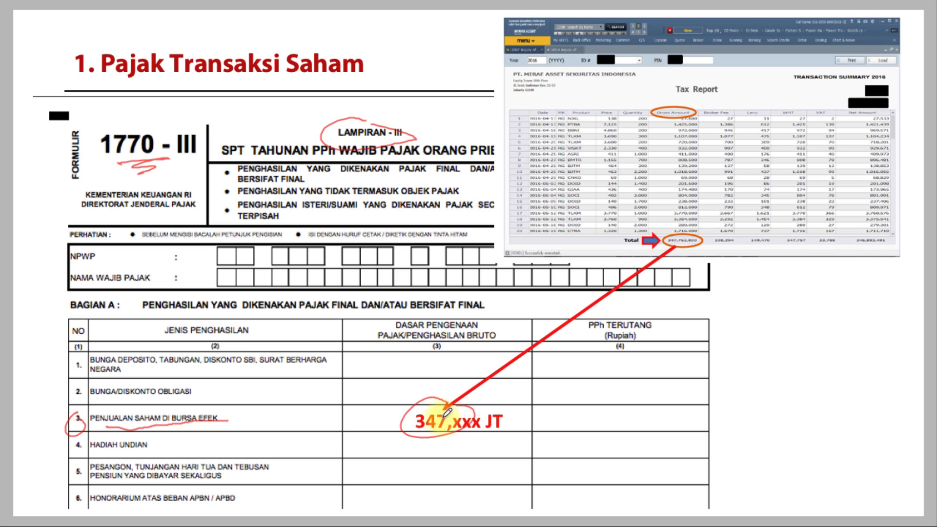
pyautogui.hotkey('ctrl', 'a')
pyautogui.click(445, 432)
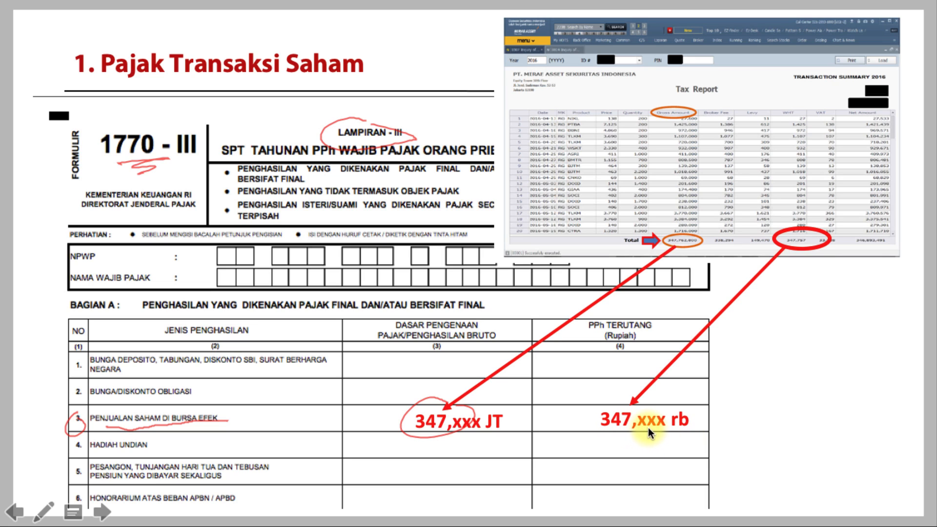
pyautogui.click(646, 410)
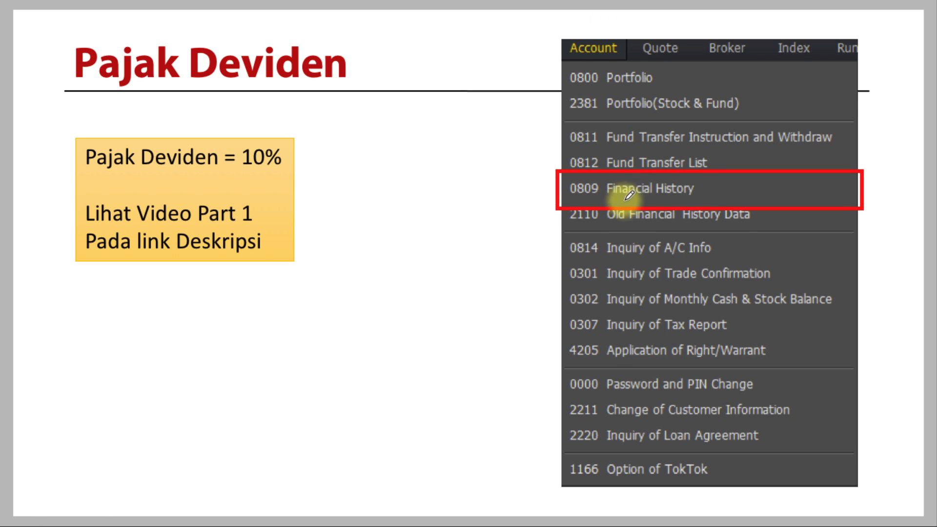
pyautogui.moveTo(705, 187); pyautogui.dragTo(728, 173)
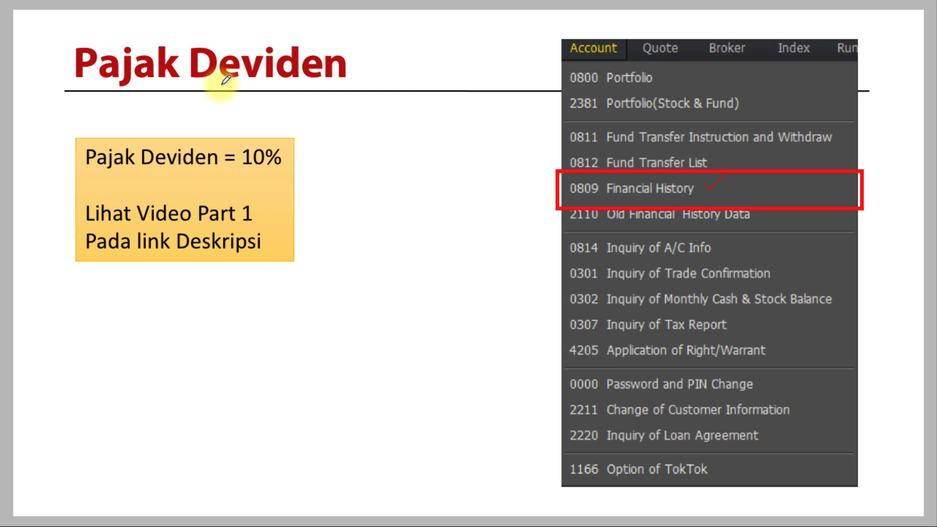
pyautogui.moveTo(199, 90); pyautogui.dragTo(220, 93)
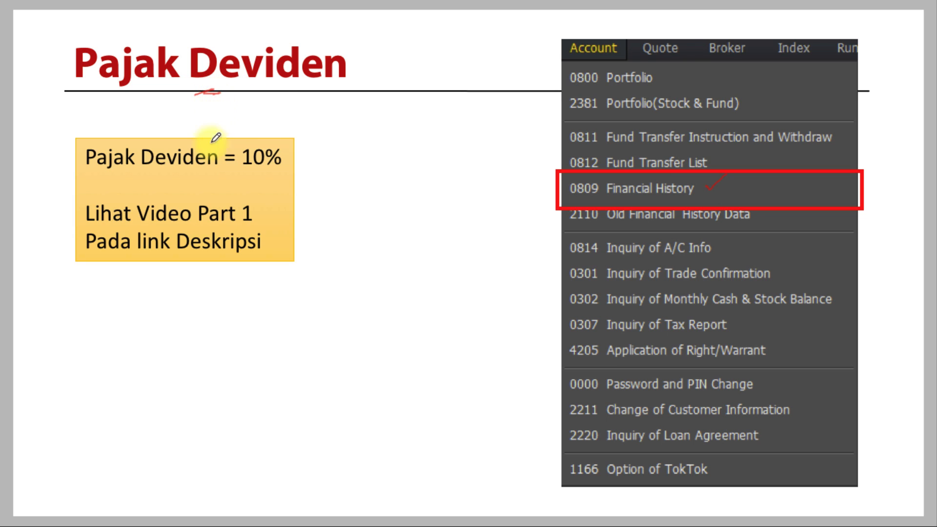
pyautogui.moveTo(268, 128)
pyautogui.mouseDown()
pyautogui.moveTo(293, 158)
pyautogui.moveTo(286, 142)
pyautogui.mouseUp()
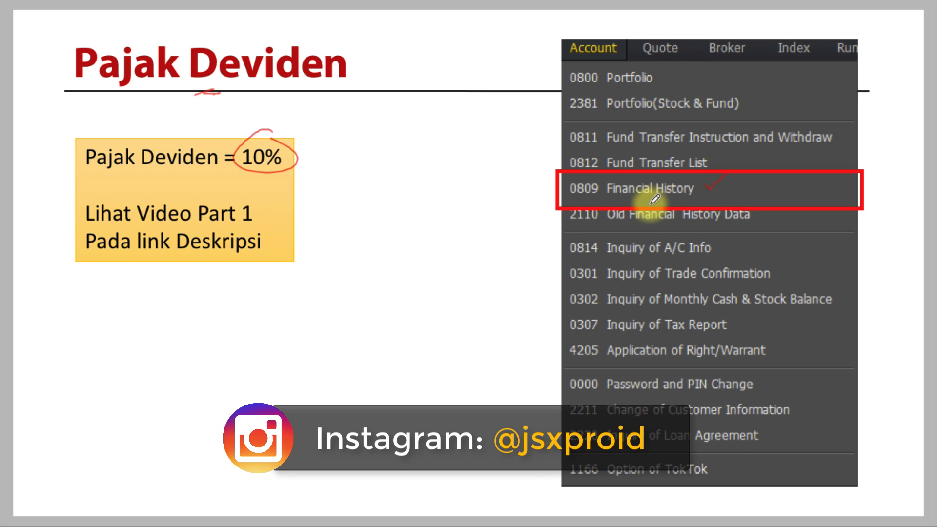
pyautogui.press('Right')
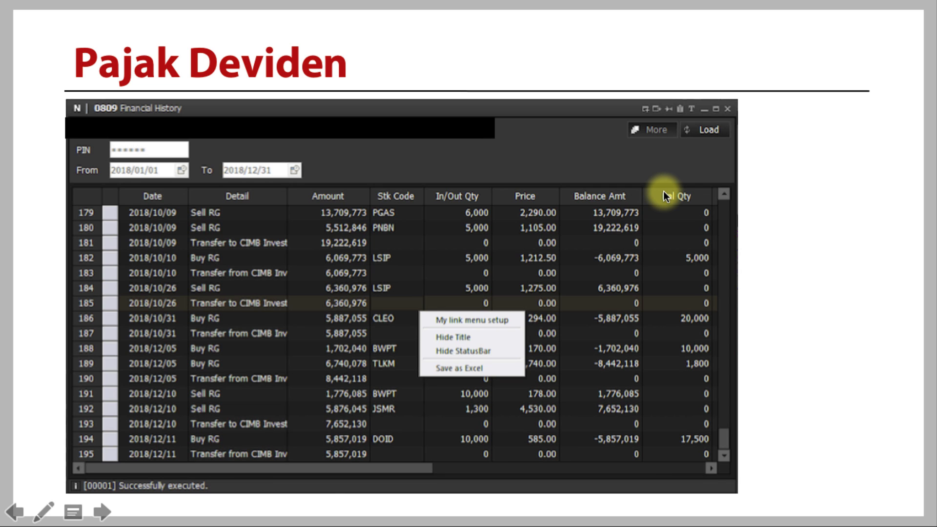
pyautogui.moveTo(339, 176)
pyautogui.mouseDown()
pyautogui.moveTo(61, 180)
pyautogui.moveTo(337, 161)
pyautogui.mouseUp()
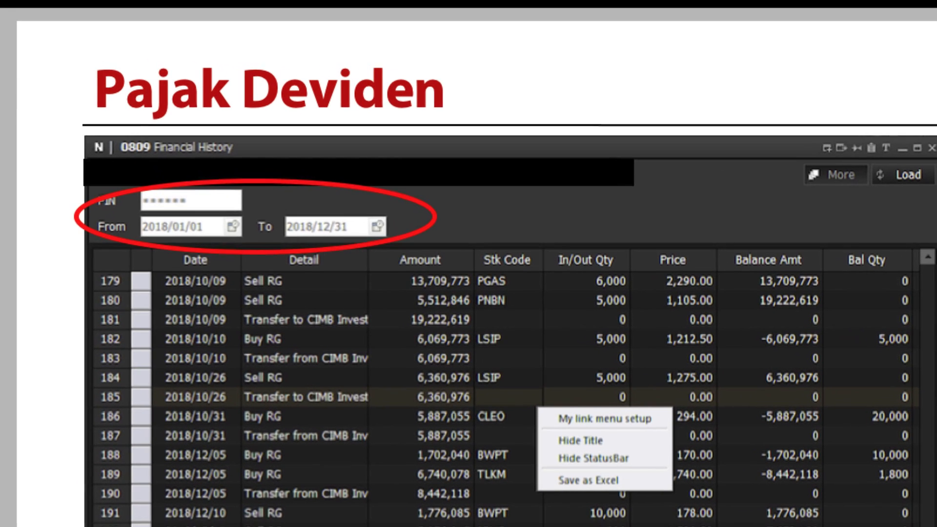
pyautogui.moveTo(168, 211)
pyautogui.mouseDown()
pyautogui.moveTo(154, 244)
pyautogui.moveTo(218, 213)
pyautogui.moveTo(175, 215)
pyautogui.moveTo(210, 222)
pyautogui.mouseUp()
pyautogui.moveTo(330, 221)
pyautogui.mouseDown()
pyautogui.moveTo(530, 76)
pyautogui.moveTo(526, 101)
pyautogui.mouseUp()
pyautogui.moveTo(566, 62); pyautogui.dragTo(569, 96)
pyautogui.moveTo(603, 48); pyautogui.dragTo(584, 127)
pyautogui.moveTo(608, 81); pyautogui.dragTo(608, 112)
pyautogui.moveTo(651, 81)
pyautogui.mouseDown()
pyautogui.moveTo(734, 77)
pyautogui.moveTo(759, 92)
pyautogui.mouseUp()
pyautogui.moveTo(786, 64); pyautogui.dragTo(788, 90)
pyautogui.moveTo(833, 40); pyautogui.dragTo(796, 133)
pyautogui.moveTo(828, 88); pyautogui.dragTo(829, 118)
pyautogui.moveTo(836, 92); pyautogui.dragTo(863, 115)
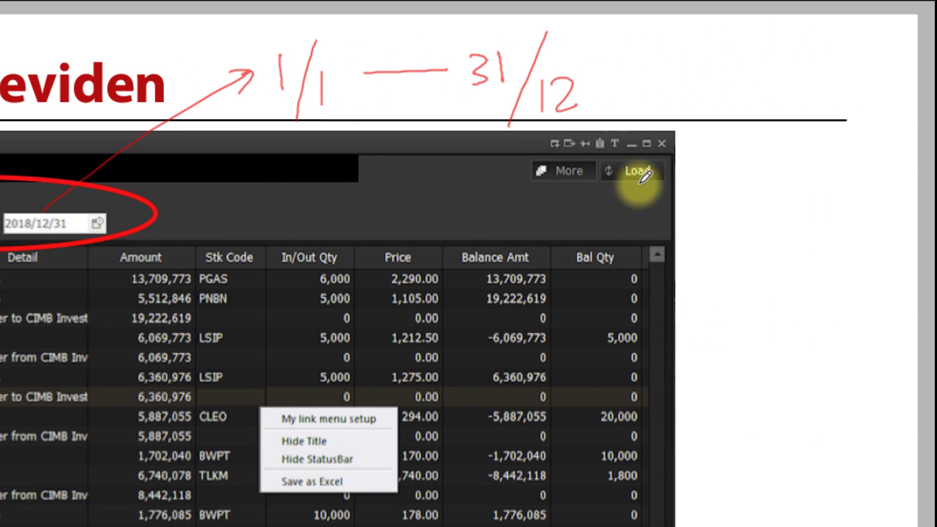
pyautogui.moveTo(605, 192)
pyautogui.mouseDown()
pyautogui.moveTo(629, 191)
pyautogui.moveTo(660, 173)
pyautogui.mouseUp()
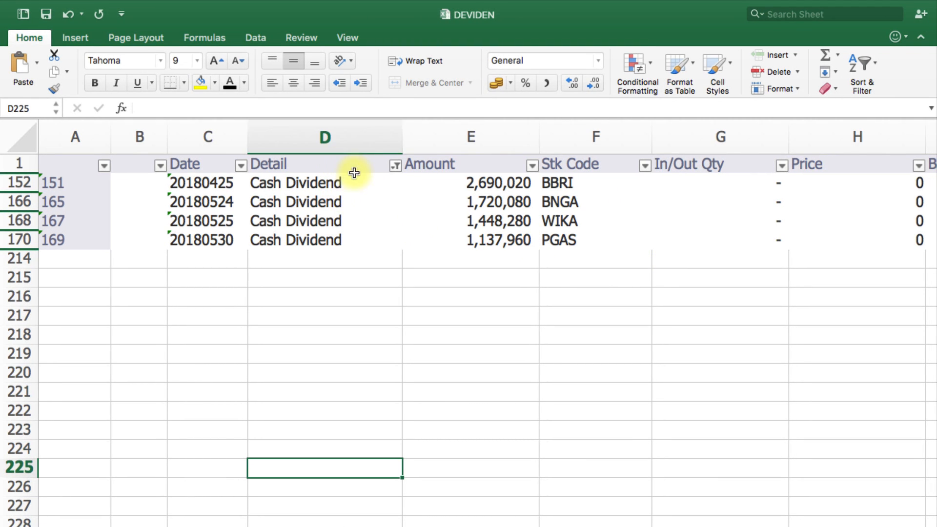
# - Examine the Detail column's Cash Dividend filter and the amounts and stock codes of the filtered rows
pyautogui.click(290, 165)
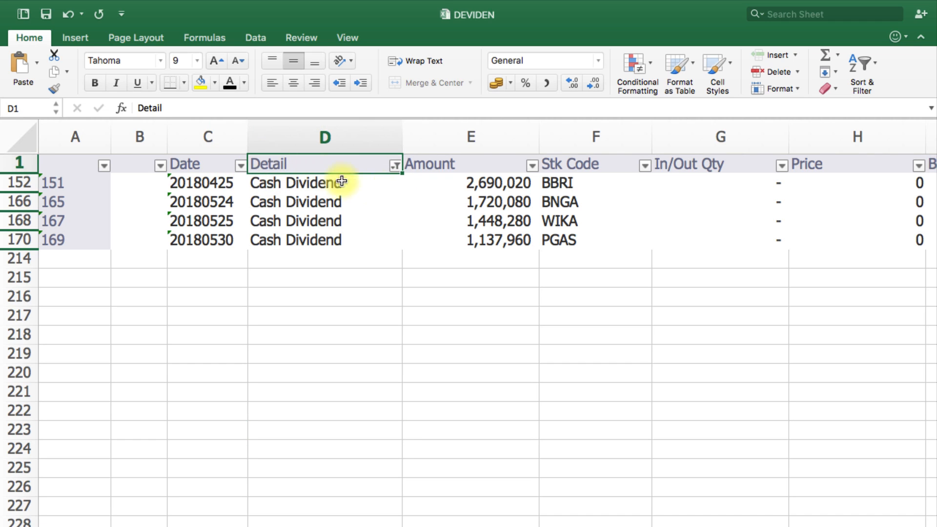
pyautogui.click(396, 166)
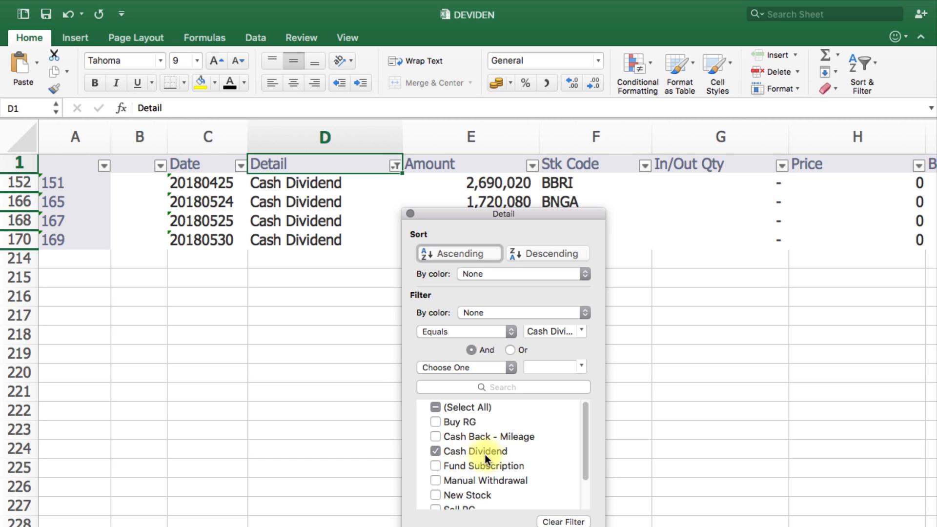
pyautogui.click(371, 347)
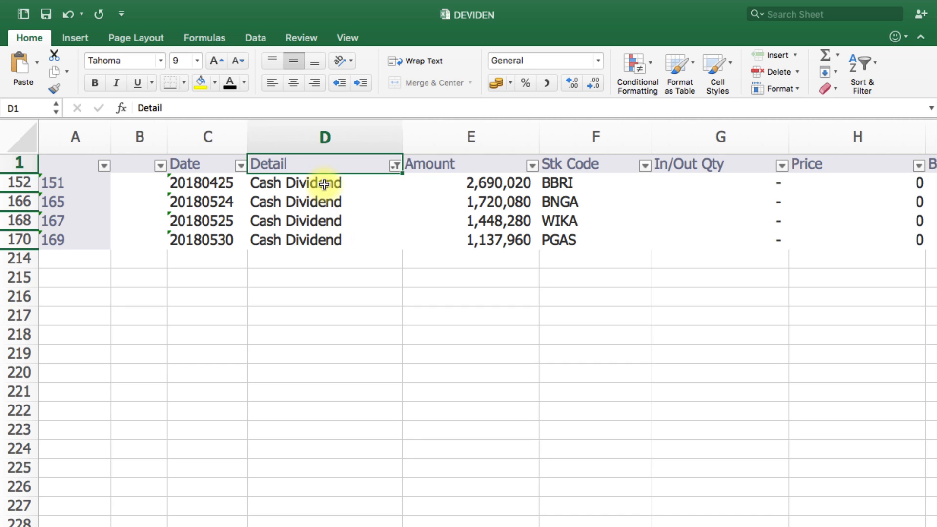
pyautogui.click(496, 184)
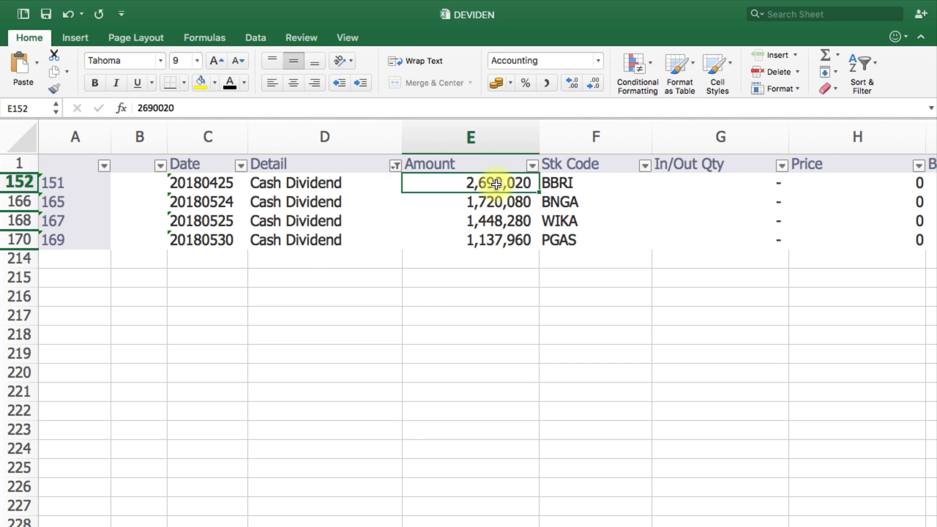
pyautogui.press('Right')
pyautogui.press('Left')
pyautogui.press('Down')
pyautogui.press('Right')
pyautogui.press('Down')
pyautogui.press('Down')
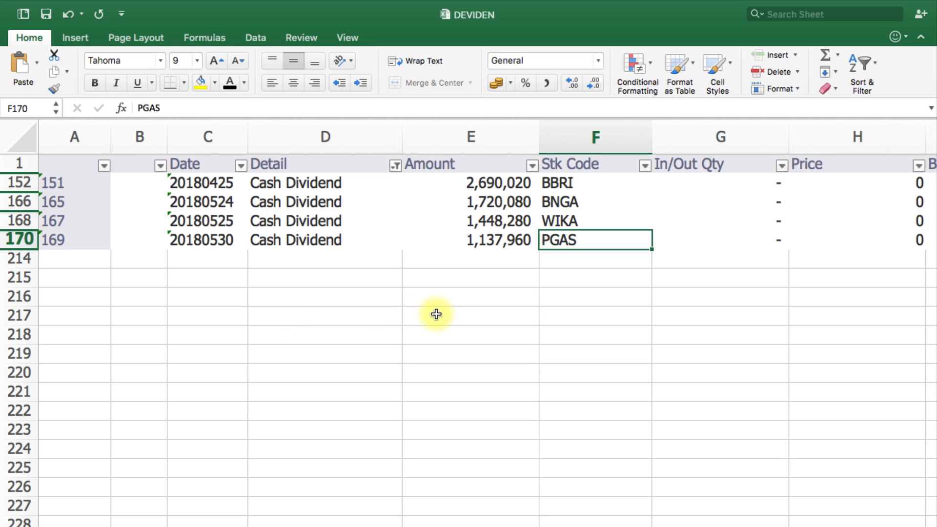
# - Copy the filtered stock codes BBRI, BNGA, WIKA and PGAS from column F into the cells starting at D217
pyautogui.moveTo(566, 184); pyautogui.dragTo(572, 186)
pyautogui.press('super+shift+Down')
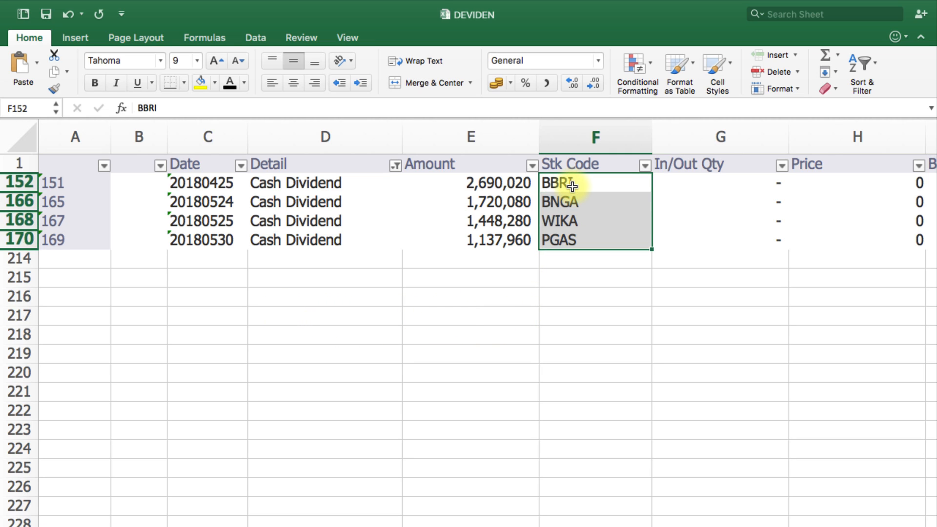
pyautogui.press('super+c')
pyautogui.press('Down')
pyautogui.press('Down')
pyautogui.press('Down')
pyautogui.press('Down')
pyautogui.press('Down')
pyautogui.press('Down')
pyautogui.press('Left')
pyautogui.press('Left')
pyautogui.press('Down')
pyautogui.press('Left')
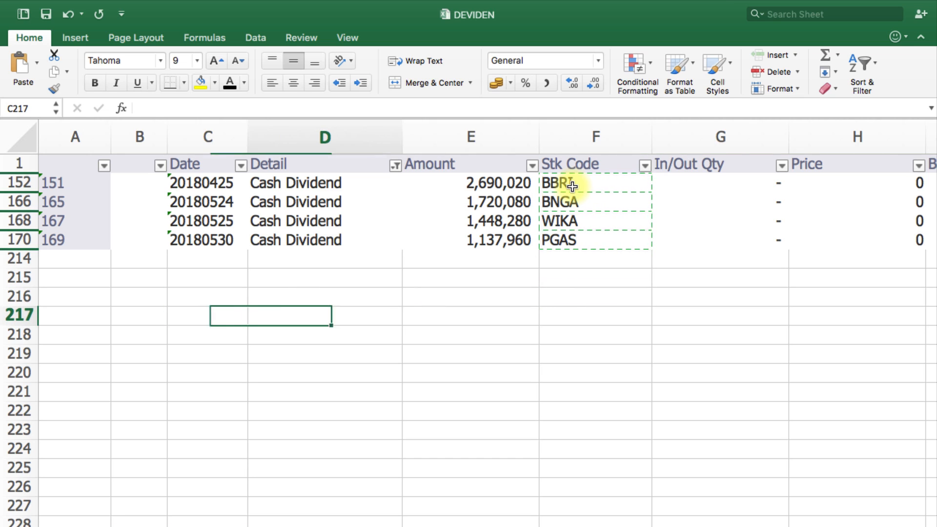
pyautogui.press('Right')
pyautogui.press('super+v')
# - Enter the headings SAHAM in D216 and Amount Deviden in E216 above the copied stock codes
pyautogui.press('Up')
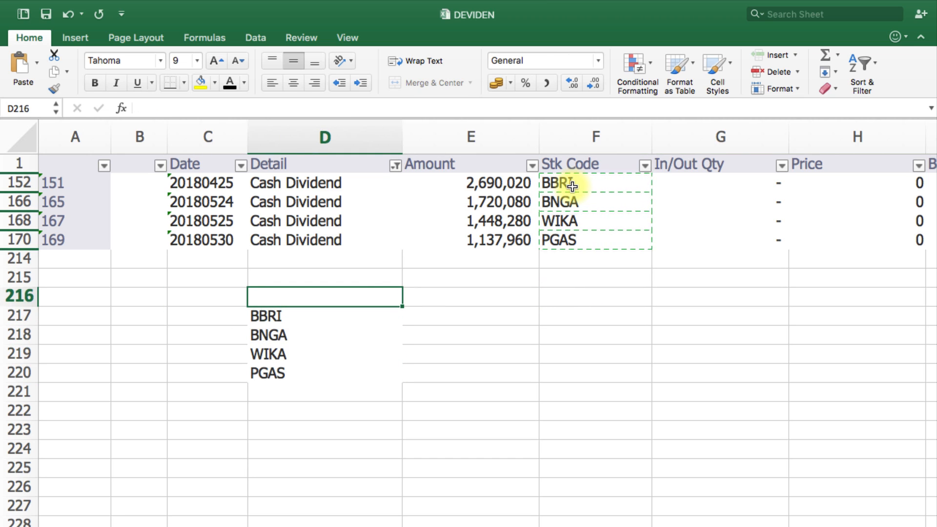
pyautogui.write('SAHAM')
pyautogui.press('Return')
pyautogui.press('Up')
pyautogui.press('Right')
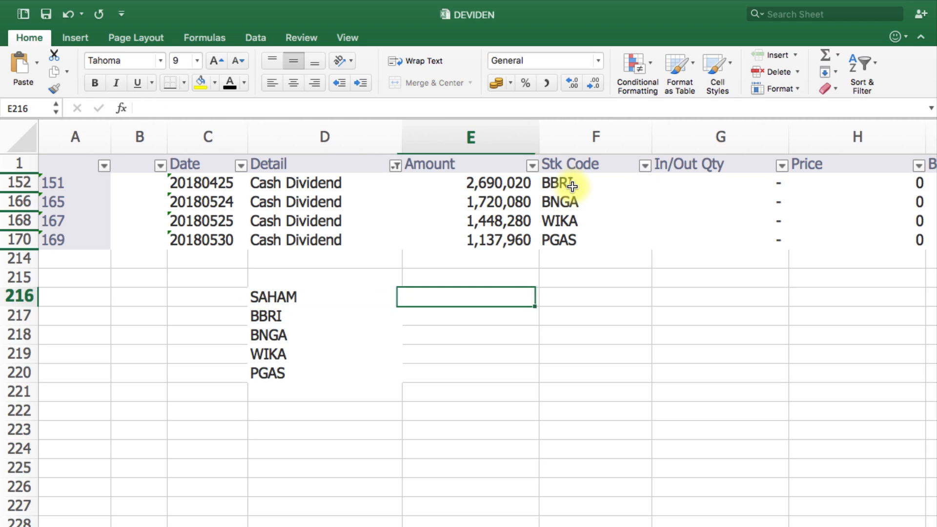
pyautogui.write('Am')
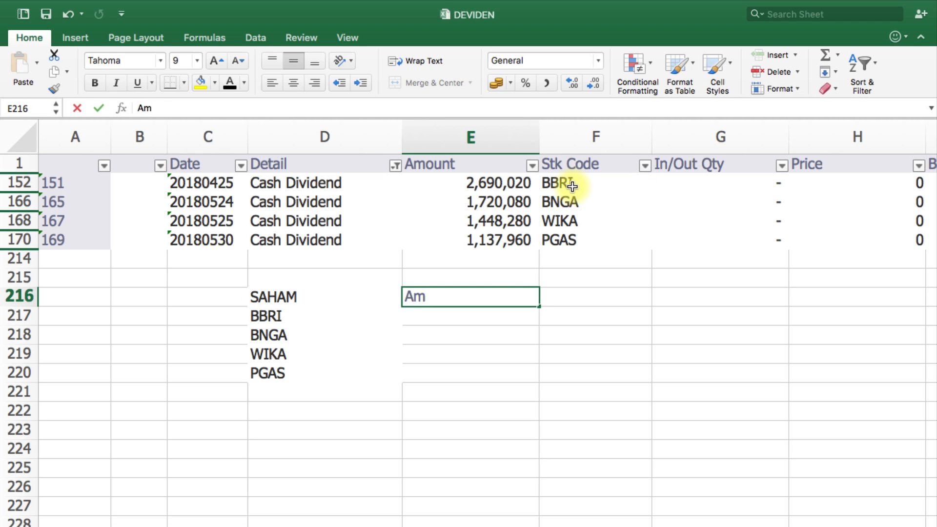
pyautogui.write('ount Deviden')
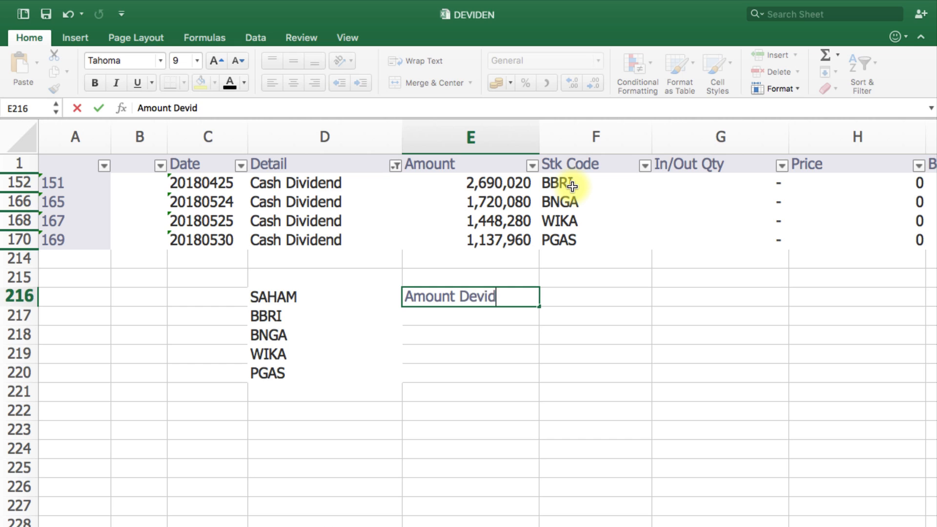
pyautogui.press('Return')
# - Calculate BBRI's gross dividend in E217 with the formula =E152/0.9
pyautogui.write('=')
pyautogui.press('Up')
pyautogui.press('Up')
pyautogui.press('Up')
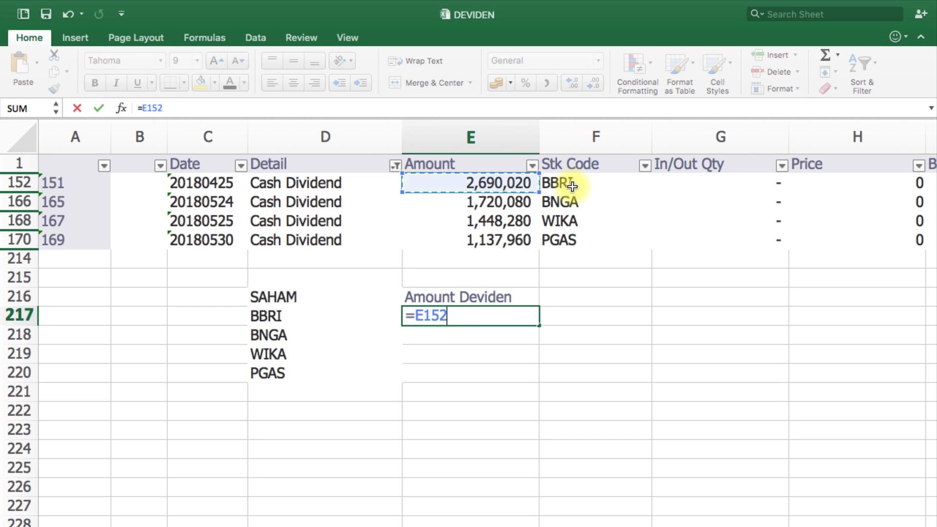
pyautogui.write('/0.9')
pyautogui.press('Return')
# - Calculate BNGA's gross dividend in E218 with the formula =E166/0.9
pyautogui.write('=')
pyautogui.press('Up')
pyautogui.press('Up')
pyautogui.press('Up')
pyautogui.press('Up')
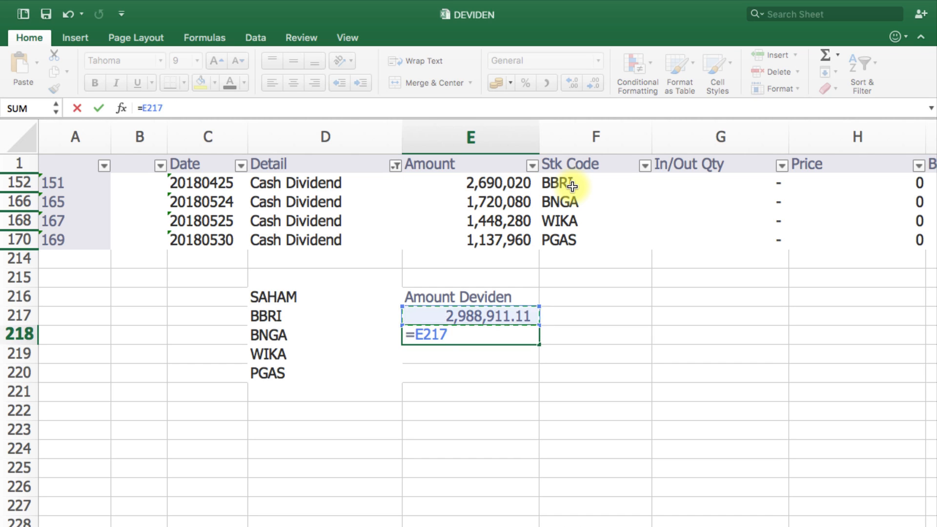
pyautogui.press('Up')
pyautogui.press('Up')
pyautogui.write('/0.9')
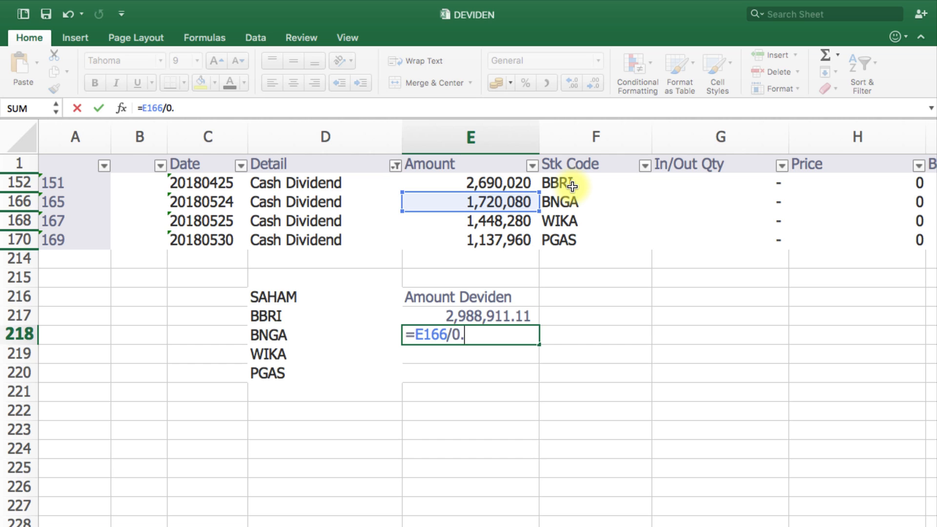
pyautogui.press('Return')
# - Calculate the gross dividends for WIKA in E219 and PGAS in E220 by dividing their Amount cells, E168 and E170, by 0.9
pyautogui.write('=')
pyautogui.press('Up')
pyautogui.press('Up')
pyautogui.press('Up')
pyautogui.press('Up')
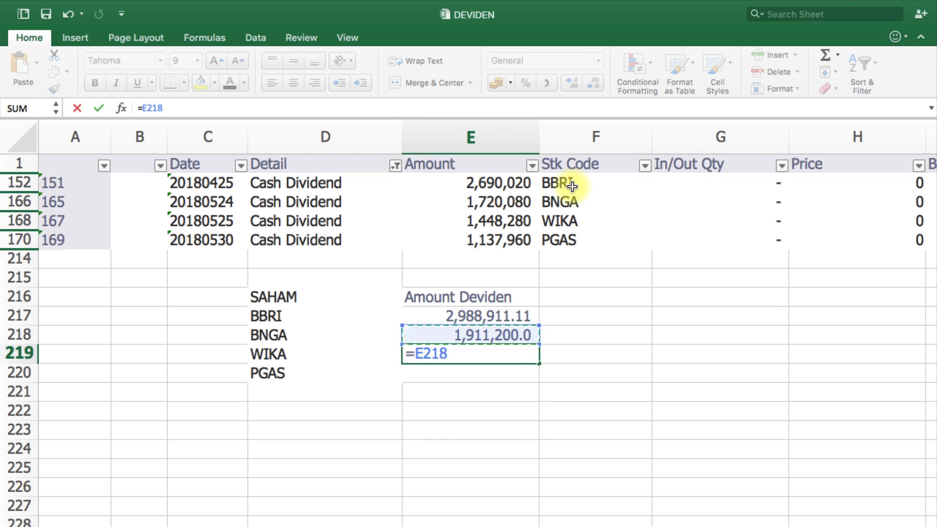
pyautogui.press('Up')
pyautogui.press('Up')
pyautogui.press('Up')
pyautogui.write('/0.')
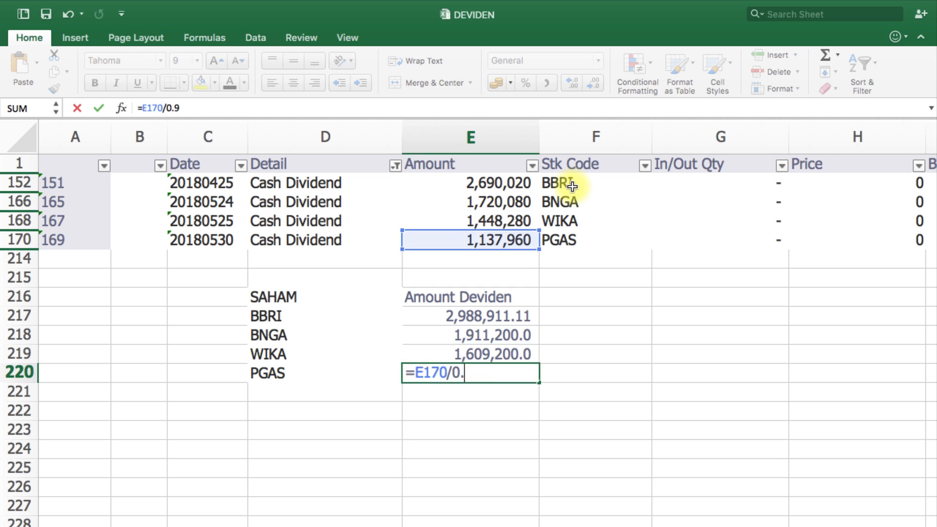
pyautogui.write('9')
pyautogui.press('Return')
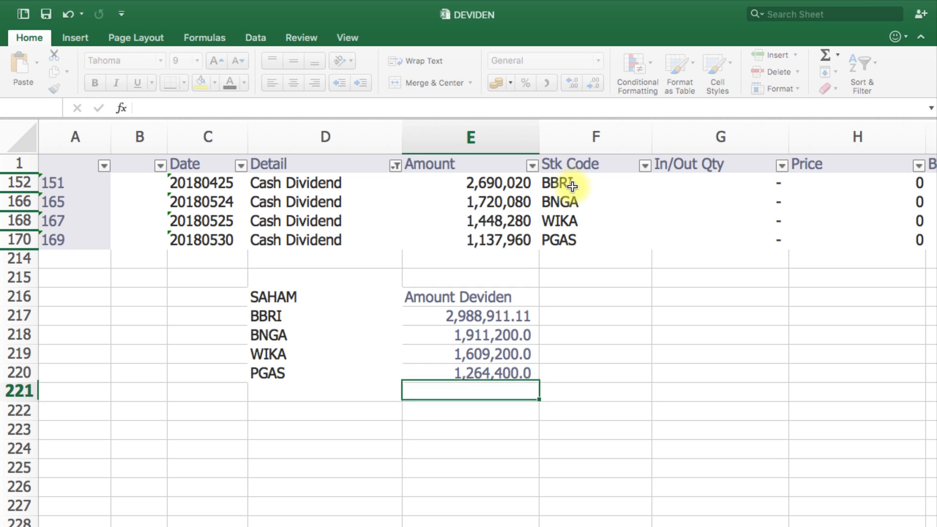
# - Enter the label TOTAL in D221, below the PGAS stock code
pyautogui.press('Left')
pyautogui.write('TOTAL')
pyautogui.press('Return')
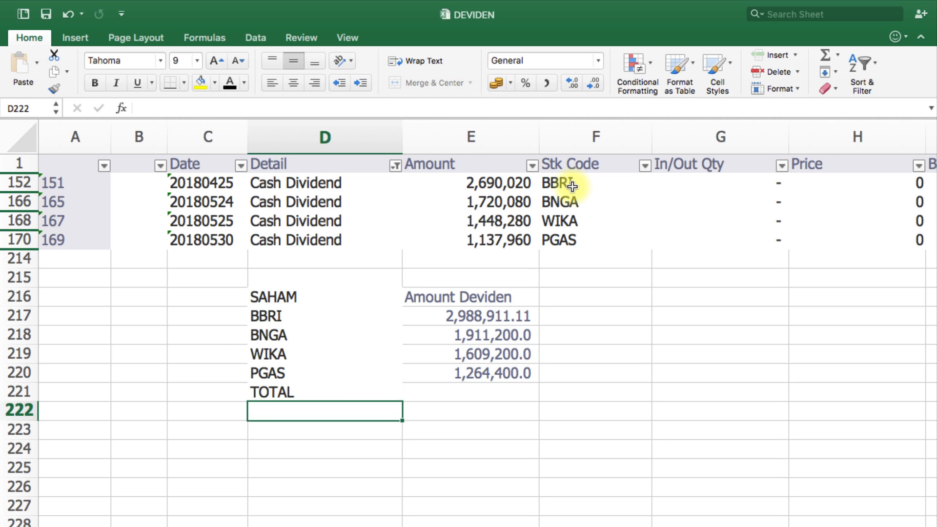
# - Total the gross dividends in E221 with a SUM formula over E217:E220
pyautogui.press('Up')
pyautogui.press('Right')
pyautogui.write('=sum(')
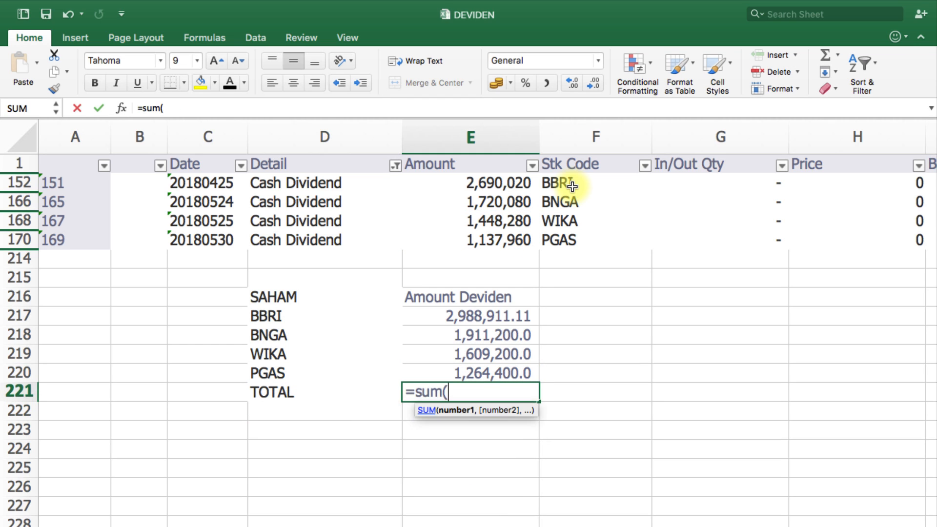
pyautogui.press('Up')
pyautogui.hotkey('shift', 'Up')
pyautogui.hotkey('shift', 'Up')
pyautogui.hotkey('shift', 'Up')
pyautogui.hotkey('shift', 'Up')
pyautogui.hotkey('shift', 'Down')
pyautogui.press('Return')
# - Enter the heading Pajak Deviden (10%) in F216, beside the Amount Deviden heading
pyautogui.press('Up')
pyautogui.press('Right')
pyautogui.press('Up')
pyautogui.press('Up')
pyautogui.press('Up')
pyautogui.press('Up')
pyautogui.press('Up')
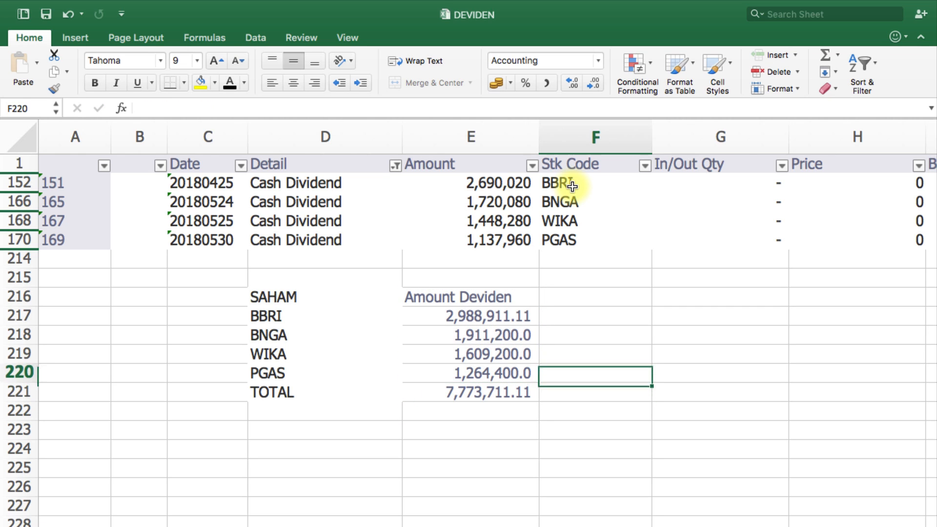
pyautogui.write('Pajak ')
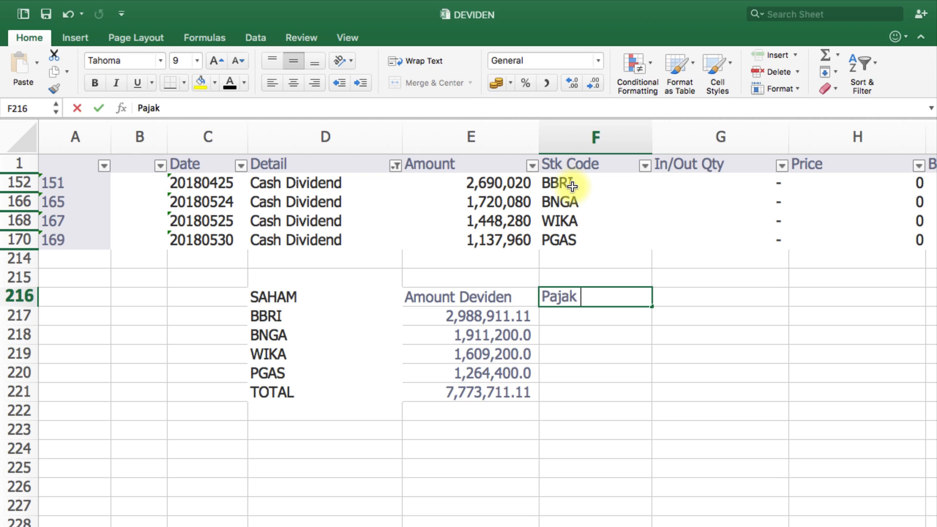
pyautogui.write('Deviden (1')
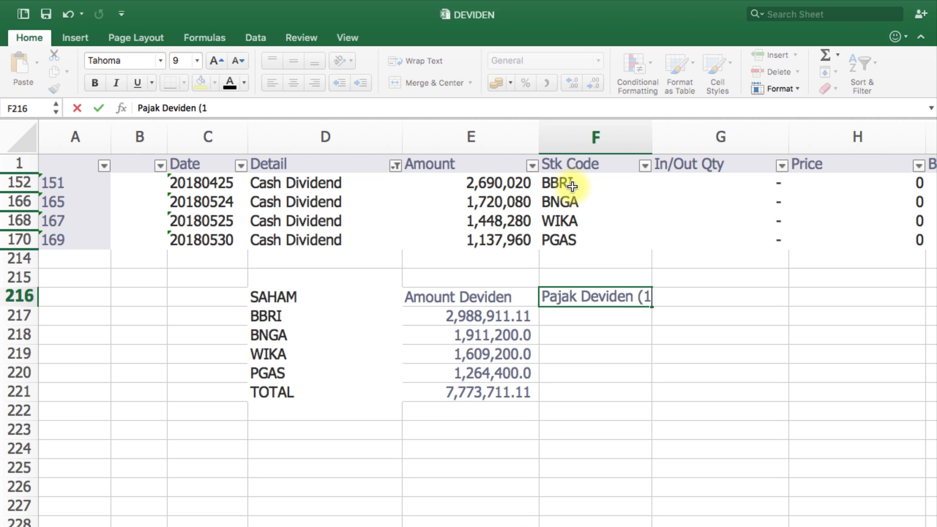
pyautogui.write('0%_)')
pyautogui.press('Return')
# - Calculate BBRI's dividend tax in F217 with the formula =E217*0.1 and fill it down to F220
pyautogui.write('=')
pyautogui.press('Left')
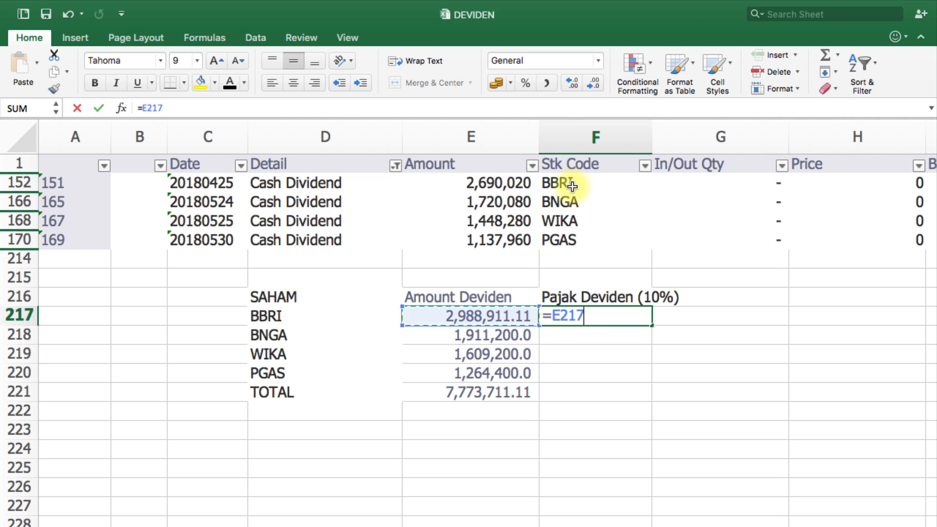
pyautogui.write('*0.1')
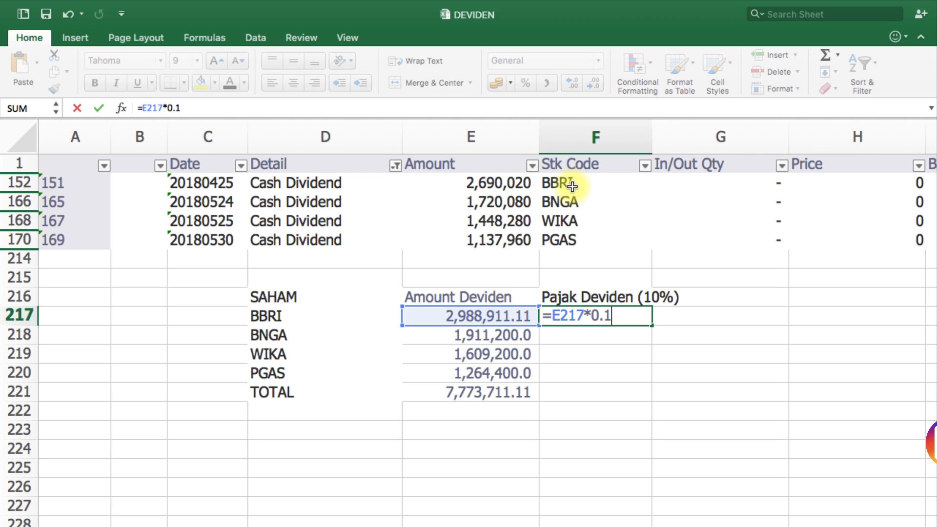
pyautogui.hotkey('ctrl', 'Return')
pyautogui.hotkey('shift', 'Down')
pyautogui.hotkey('shift', 'Down')
pyautogui.hotkey('shift', 'Down')
pyautogui.hotkey('ctrl', 'd')
# - Total the dividend tax in F221 with the formula =SUM(F217:F220)
pyautogui.press('Down')
pyautogui.press('Down')
pyautogui.press('Down')
pyautogui.press('Down')
pyautogui.write('=sum(')
pyautogui.press('Up')
pyautogui.hotkey('shift', 'Up')
pyautogui.hotkey('shift', 'Up')
pyautogui.hotkey('shift', 'Up')
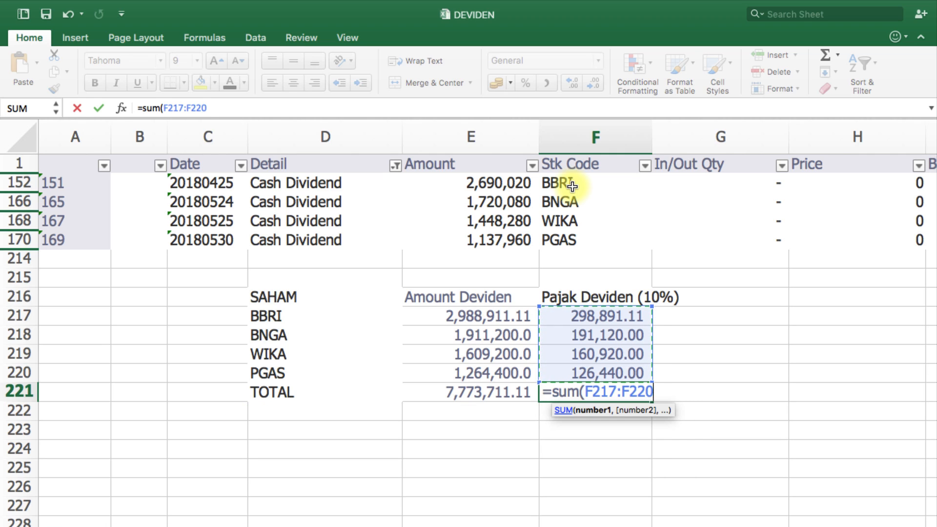
pyautogui.hotkey('ctrl', 'Return')
# - Highlight the TOTAL row, D221:F221, with a yellow fill
pyautogui.hotkey('shift', 'Left')
pyautogui.hotkey('shift', 'Left')
pyautogui.click(198, 88)
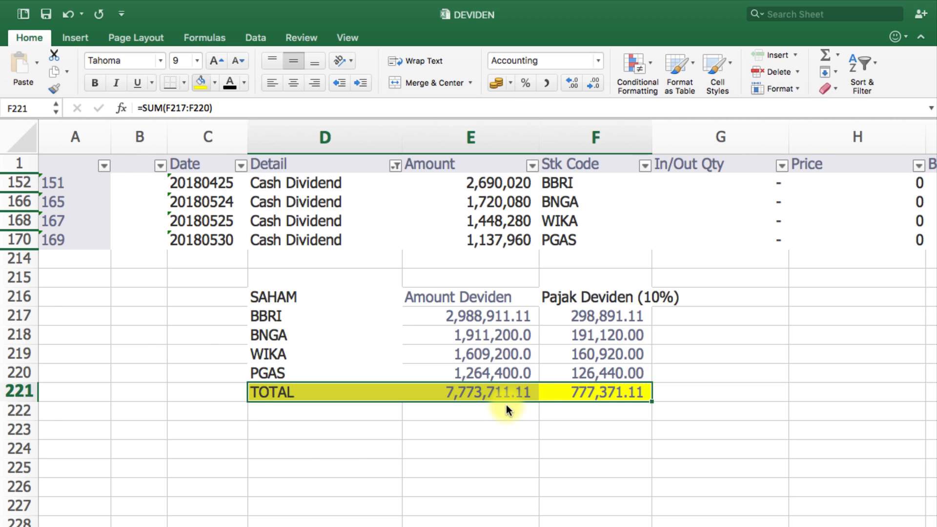